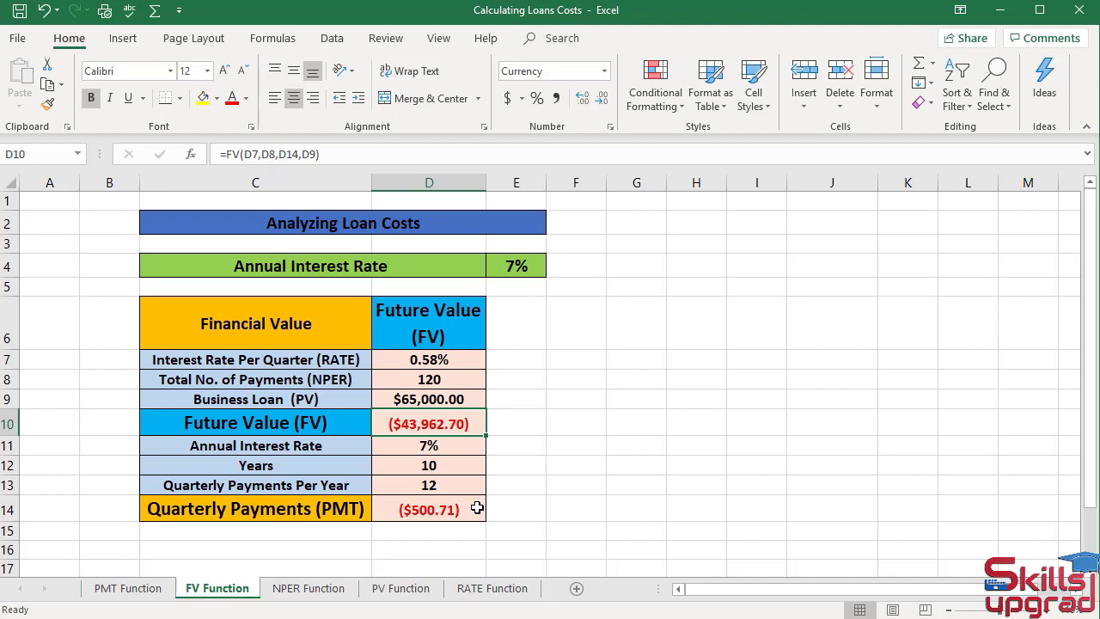
Start the financial function NPER in cell D8 of the NPER Function sheet.
click(337, 589)
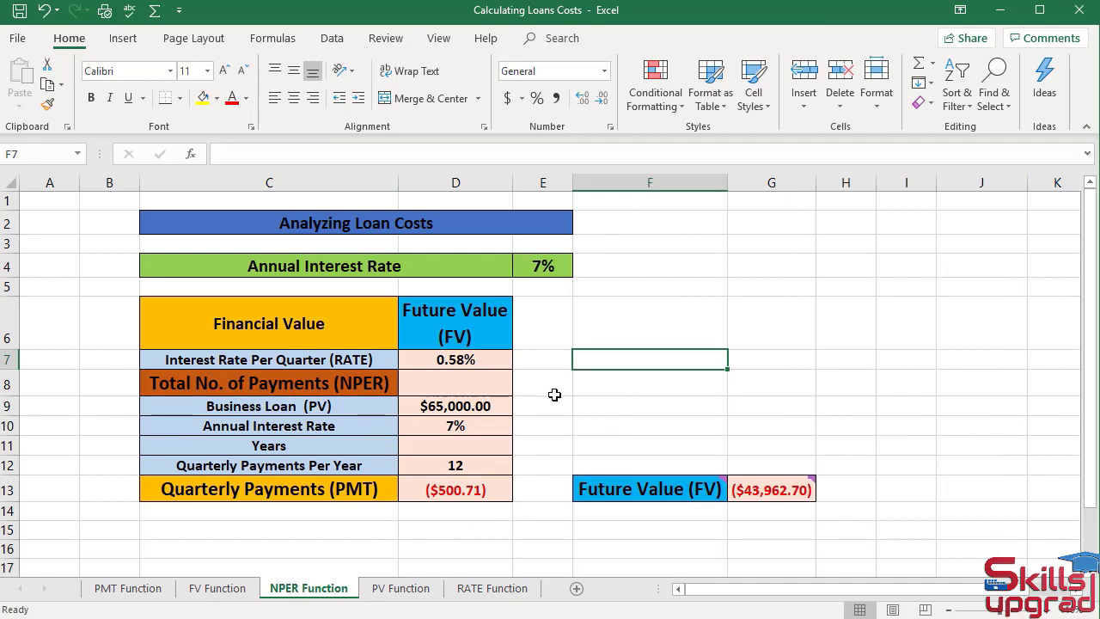
click(495, 387)
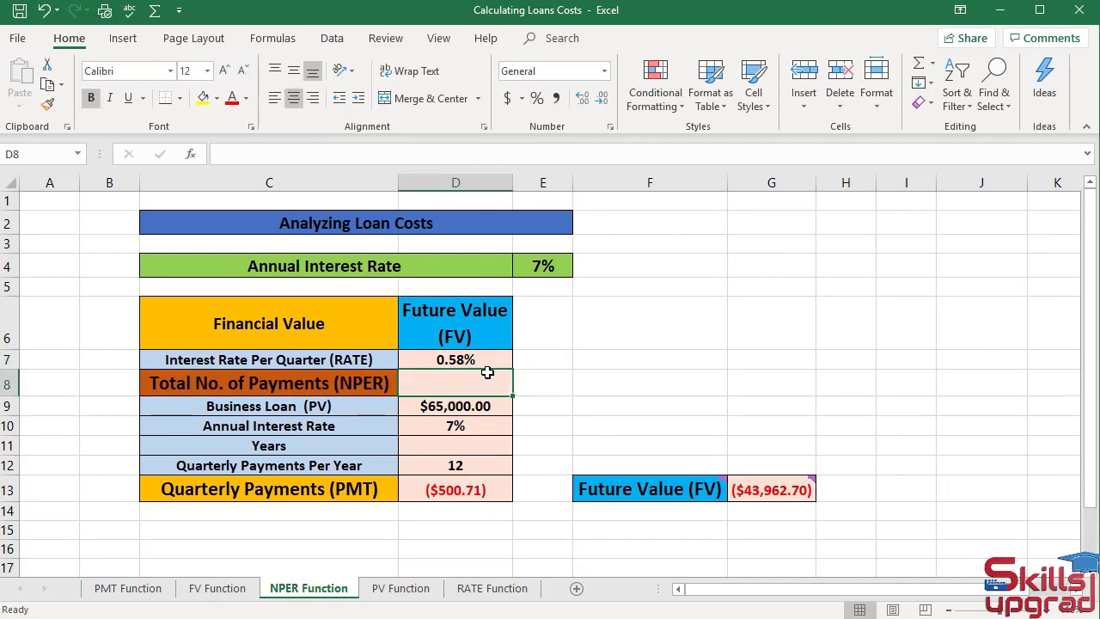
click(265, 38)
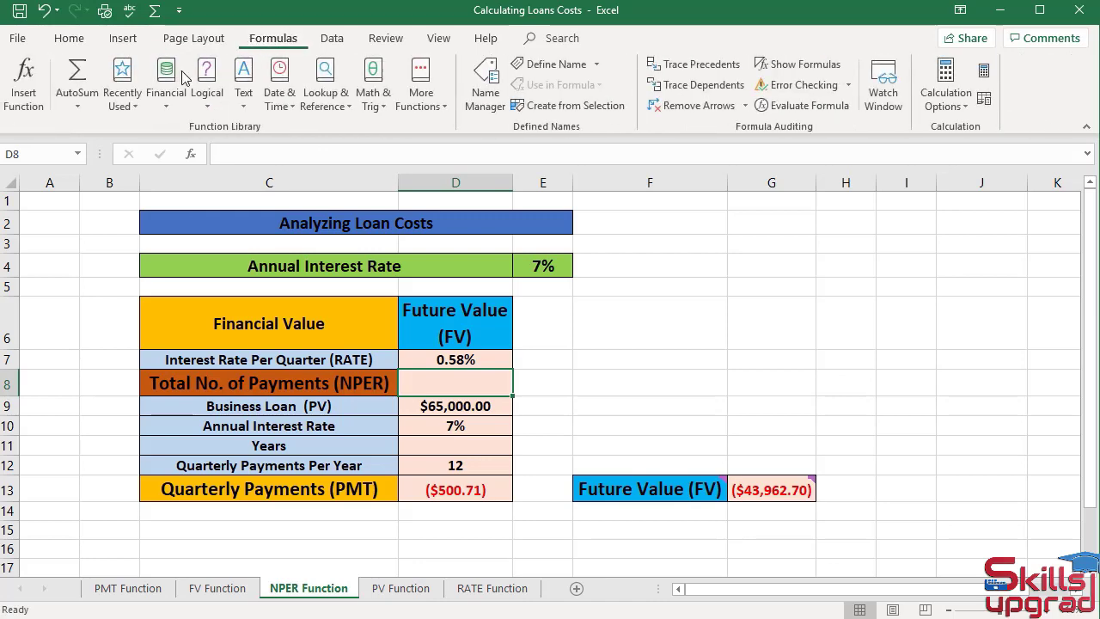
click(167, 95)
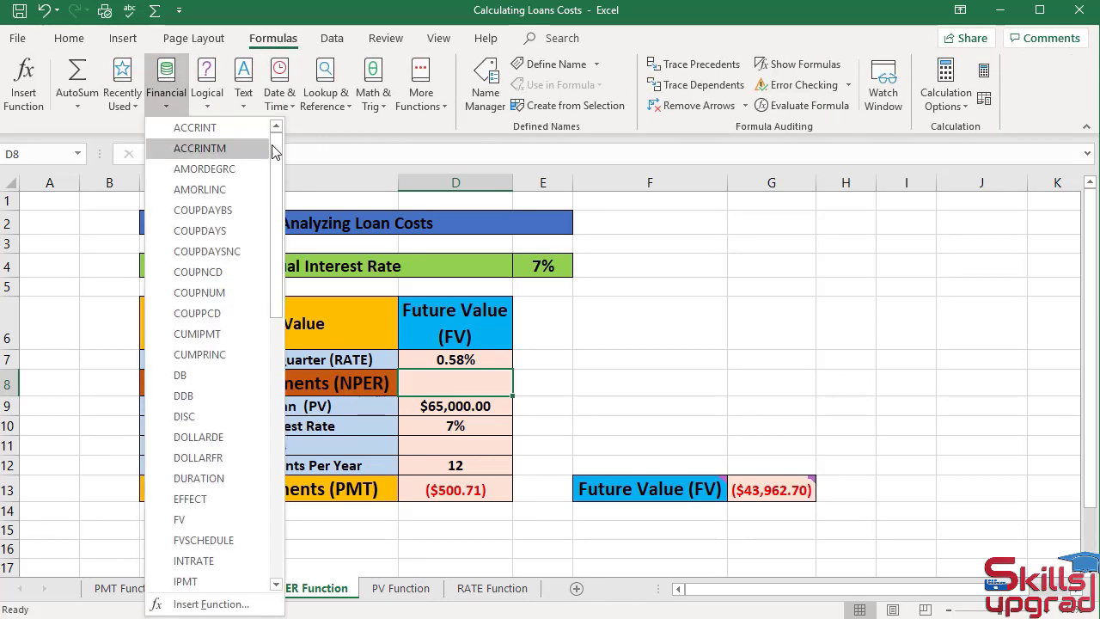
drag(275, 149, 283, 287)
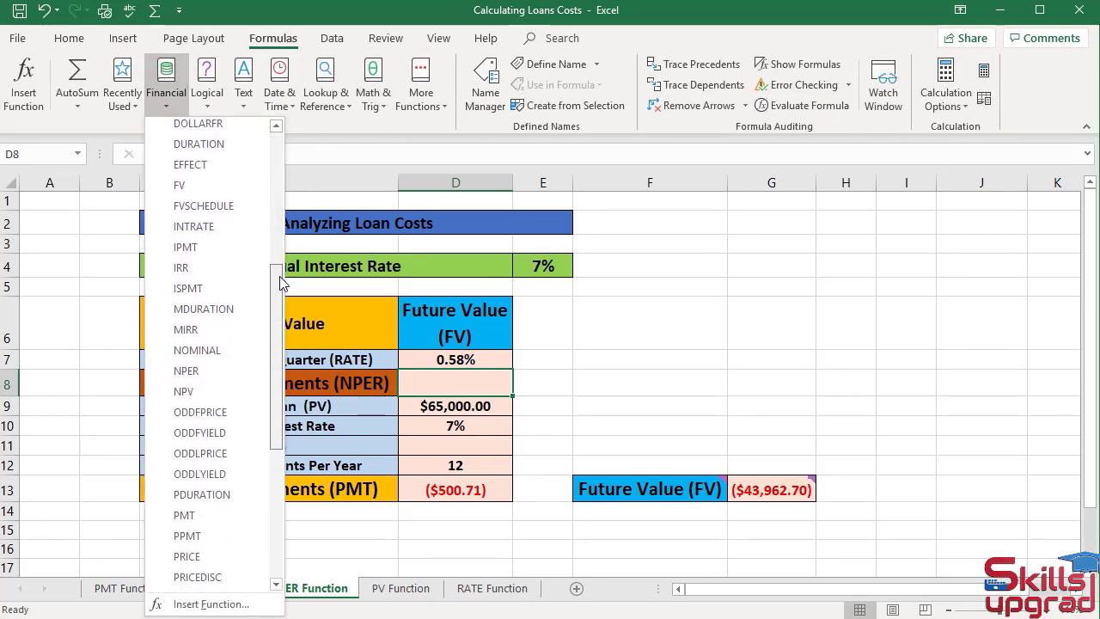
click(188, 373)
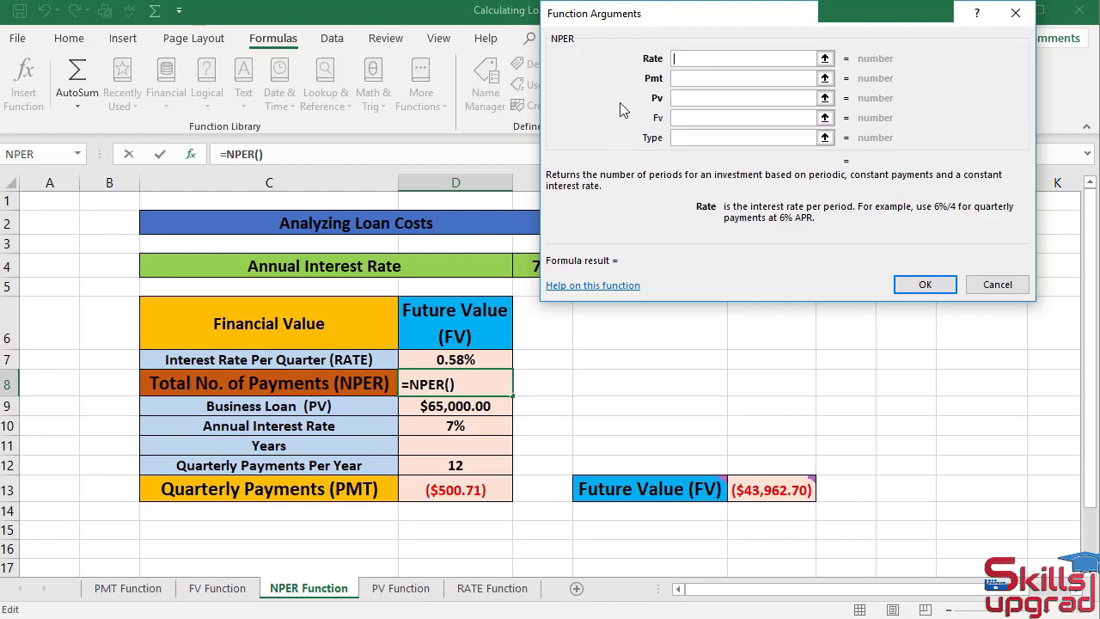
Fill in the NPER arguments with Rate D7, Pmt D13 and Pv D9, and enter the formula in the cell.
click(487, 360)
key(Tab)
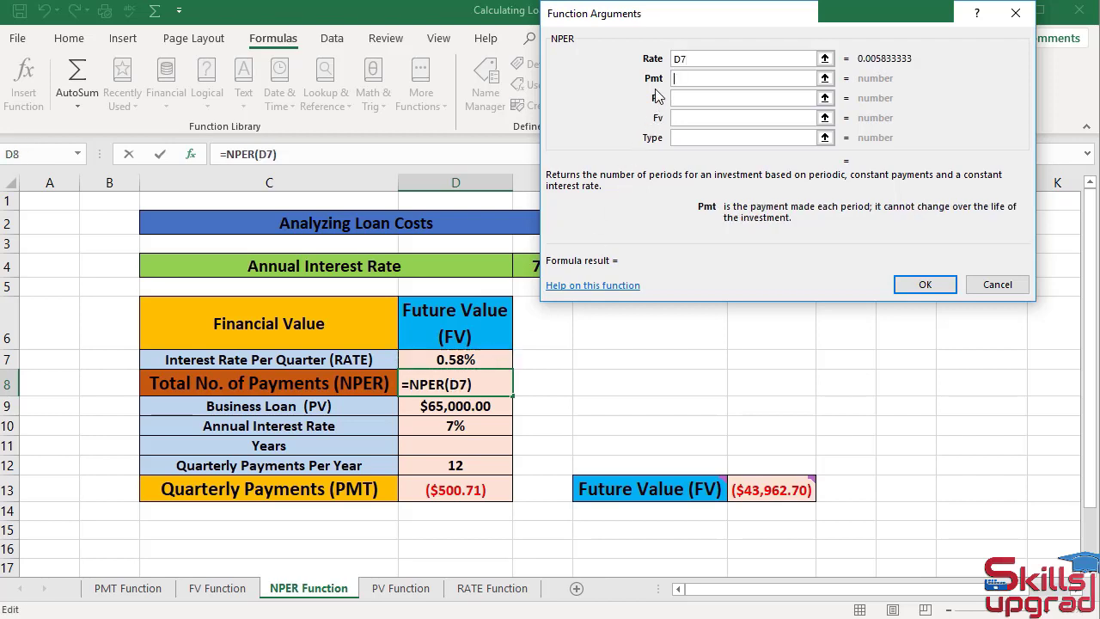
click(487, 490)
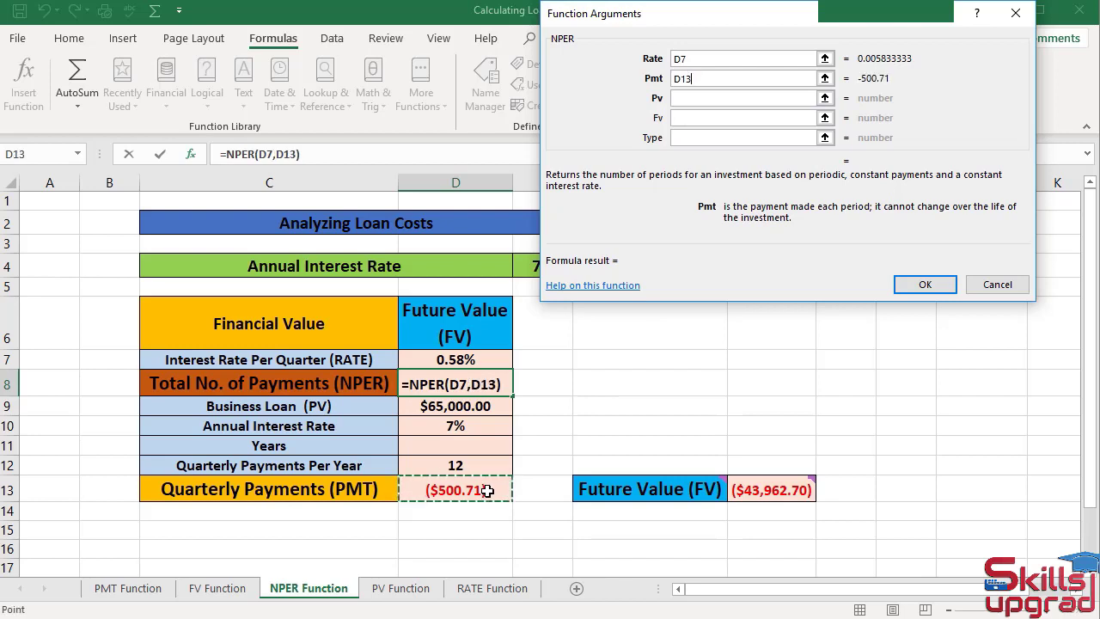
key(Tab)
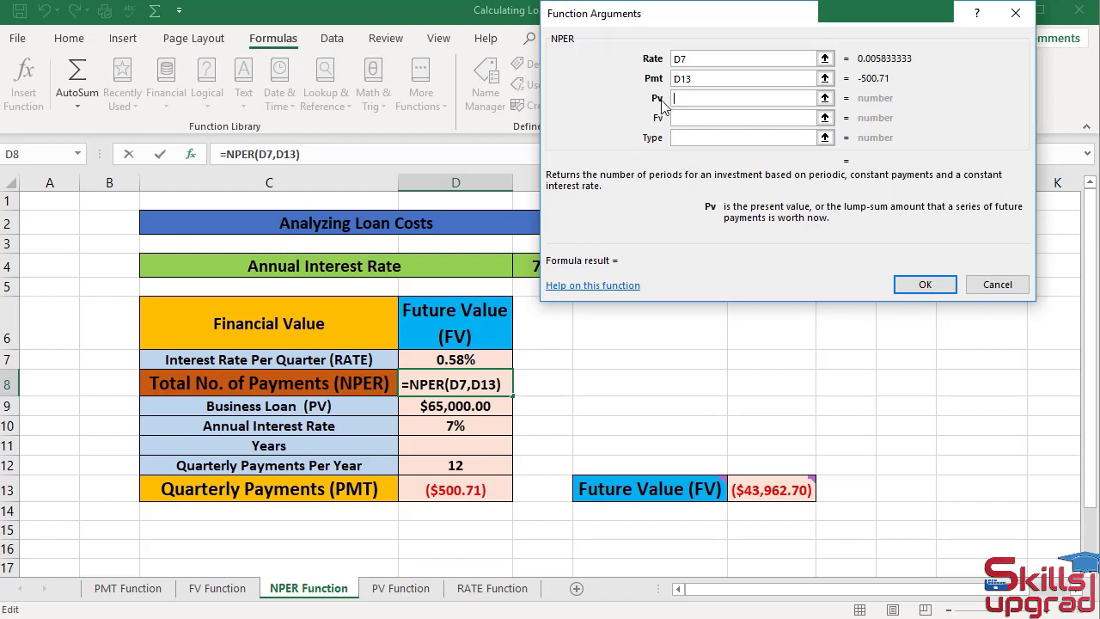
click(498, 409)
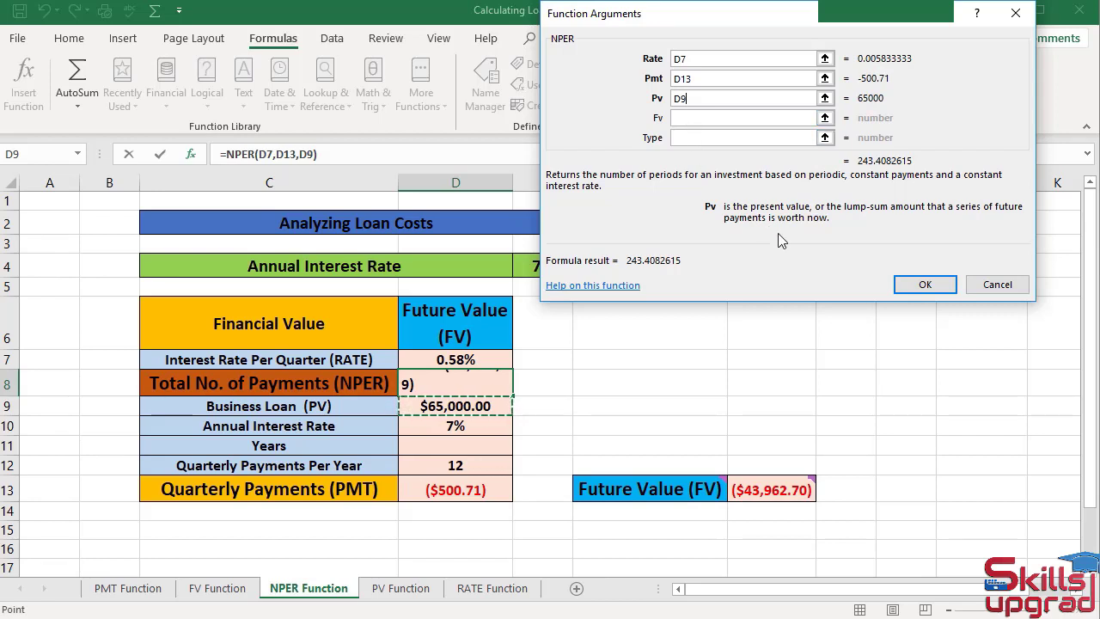
click(910, 287)
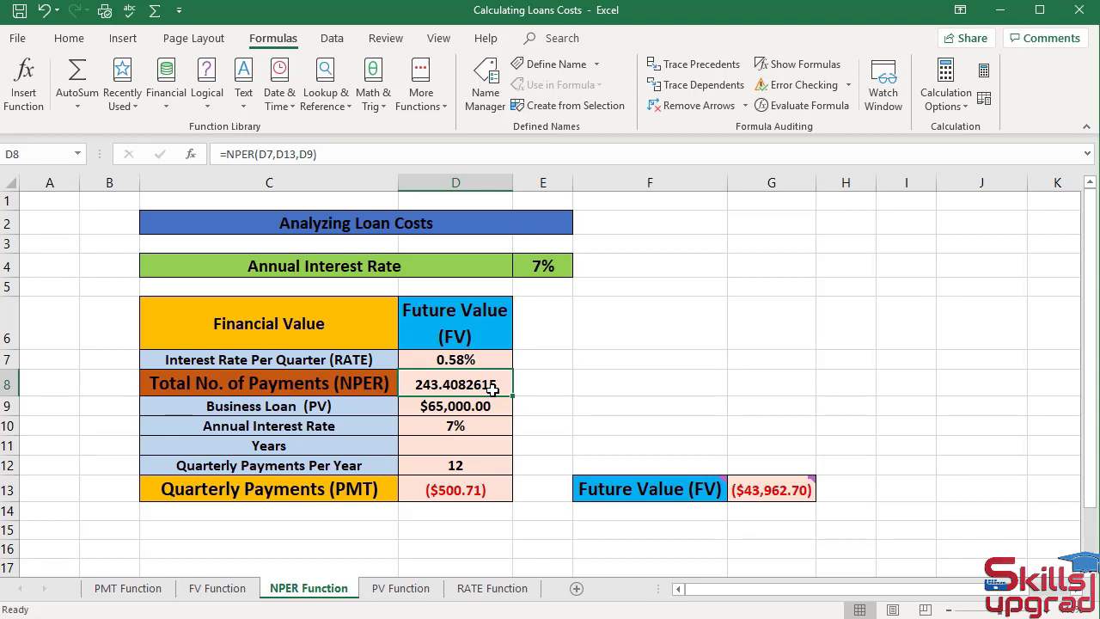
Reduce the decimals of the total number of payments in D8 until it shows as a whole number.
click(72, 40)
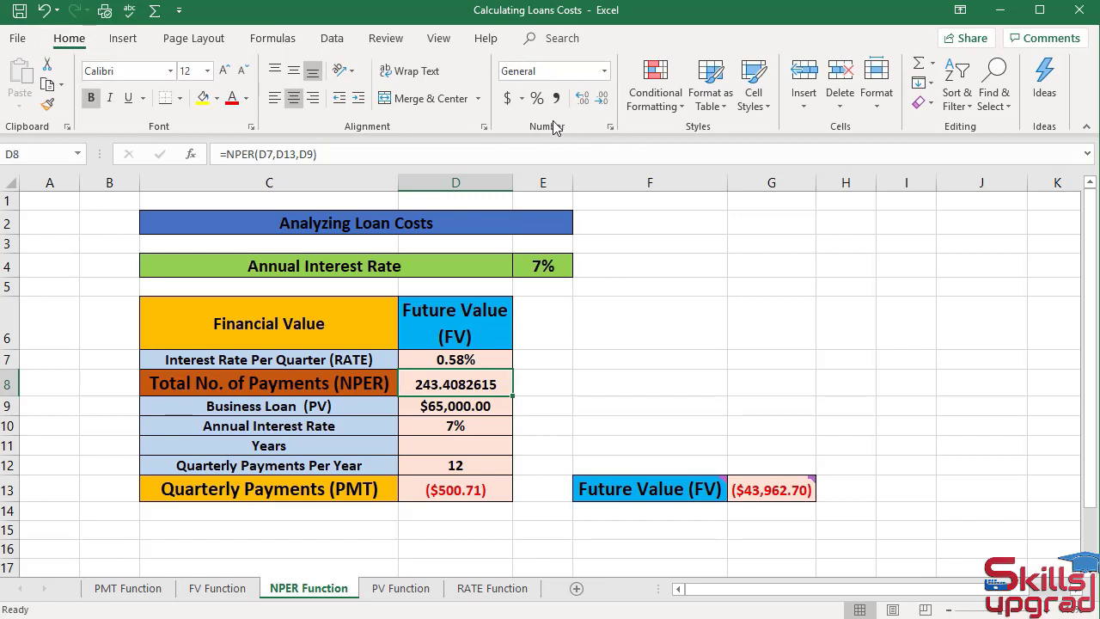
click(599, 101)
click(599, 102)
click(599, 102)
click(599, 102)
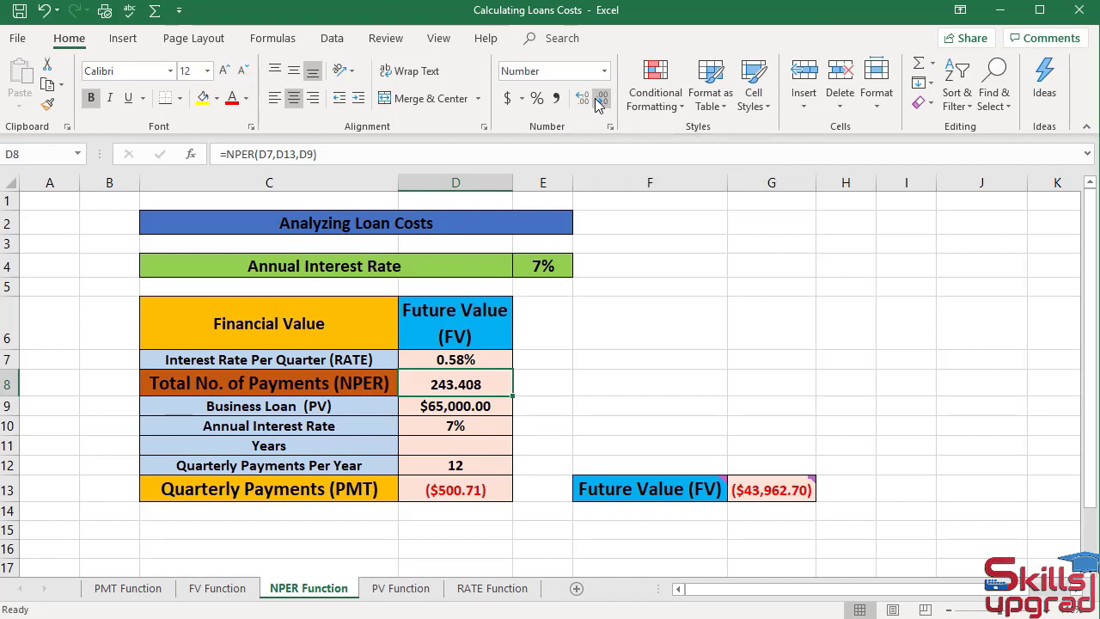
click(599, 102)
click(599, 101)
click(599, 102)
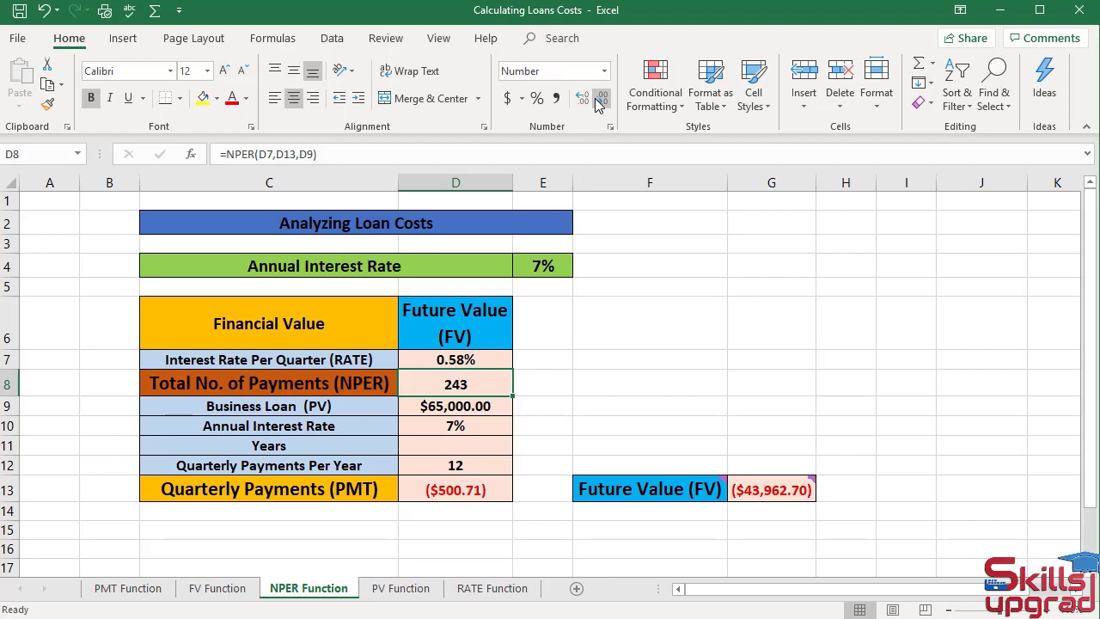
Calculate the years in cell D11 with the formula =D8/D12.
click(499, 405)
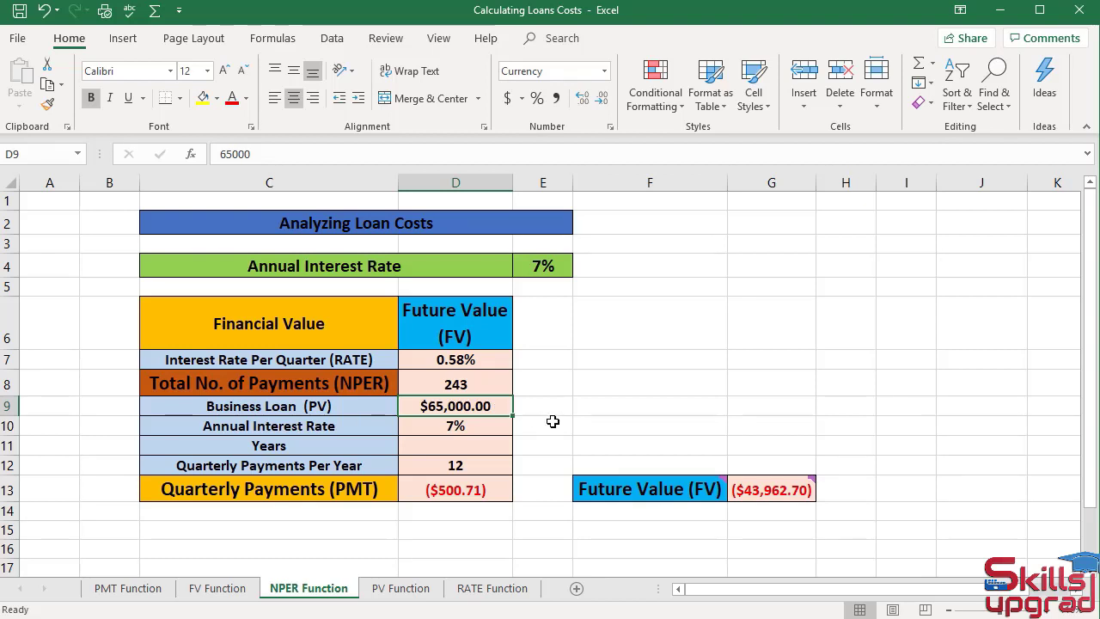
click(503, 446)
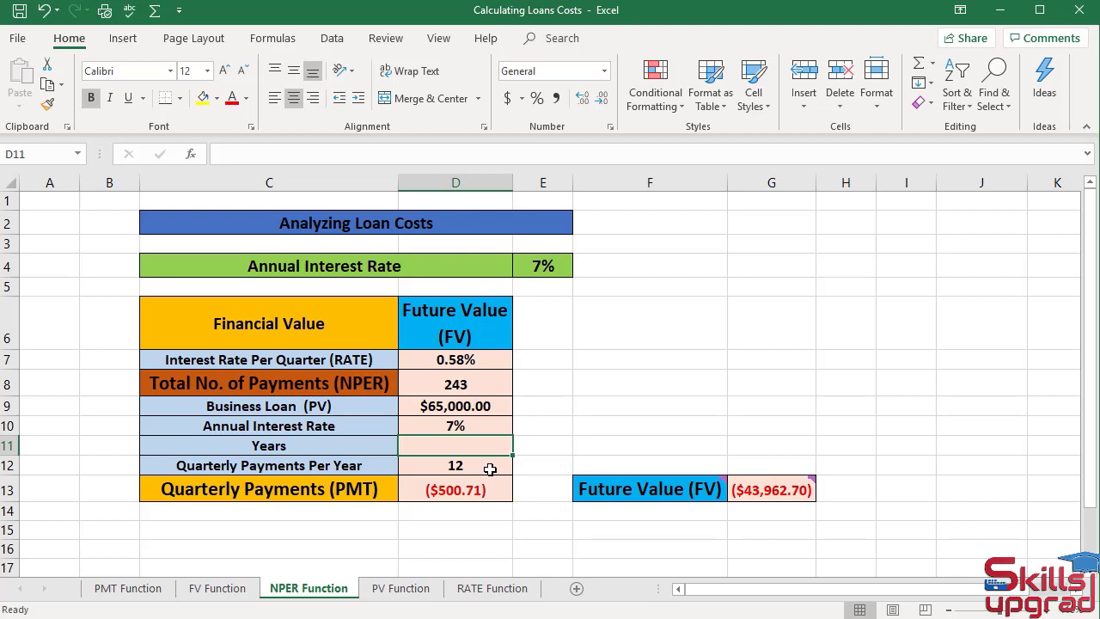
click(242, 156)
text(=)
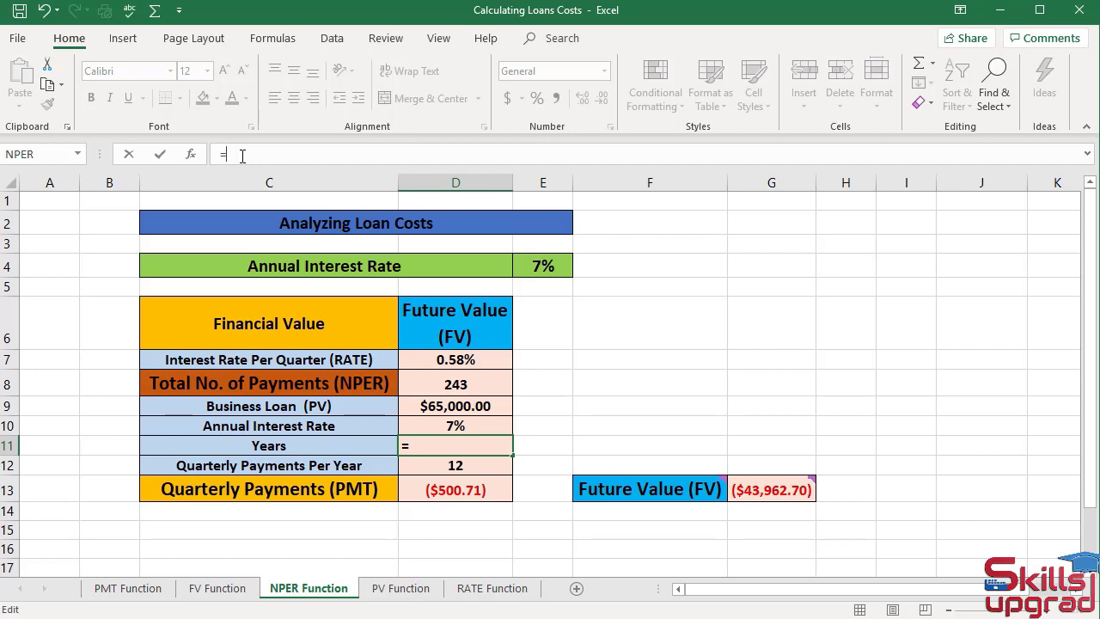
click(449, 383)
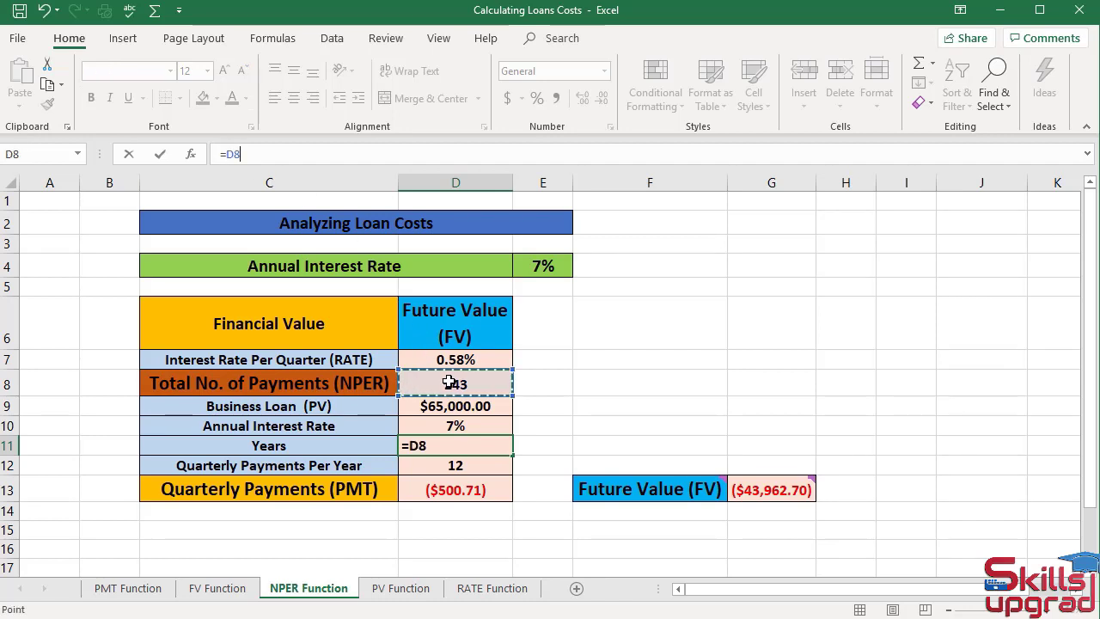
text(/)
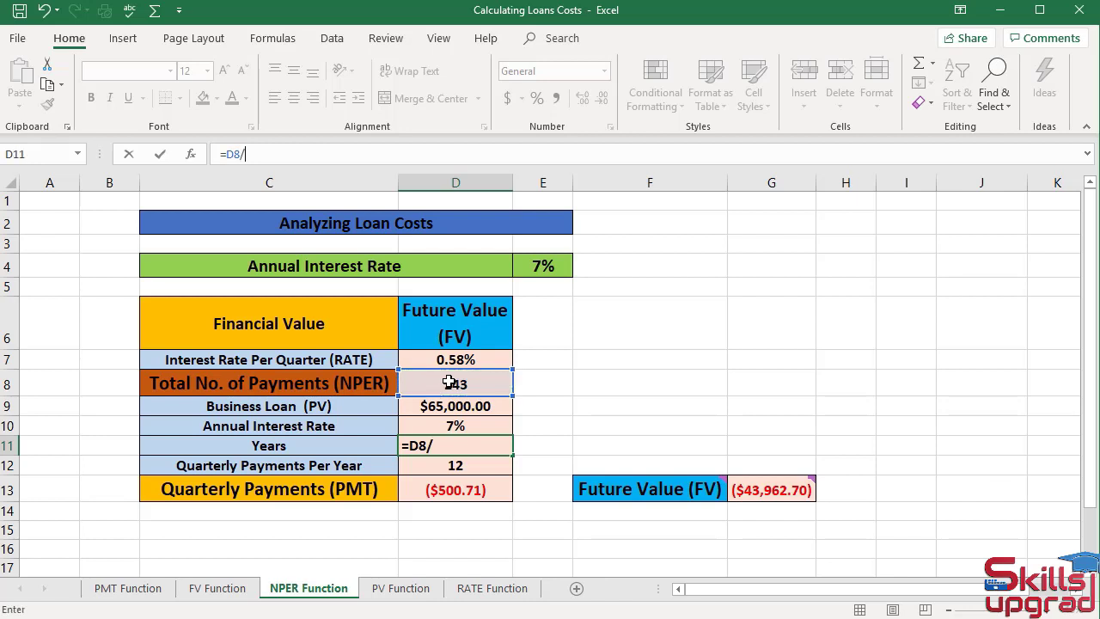
click(472, 465)
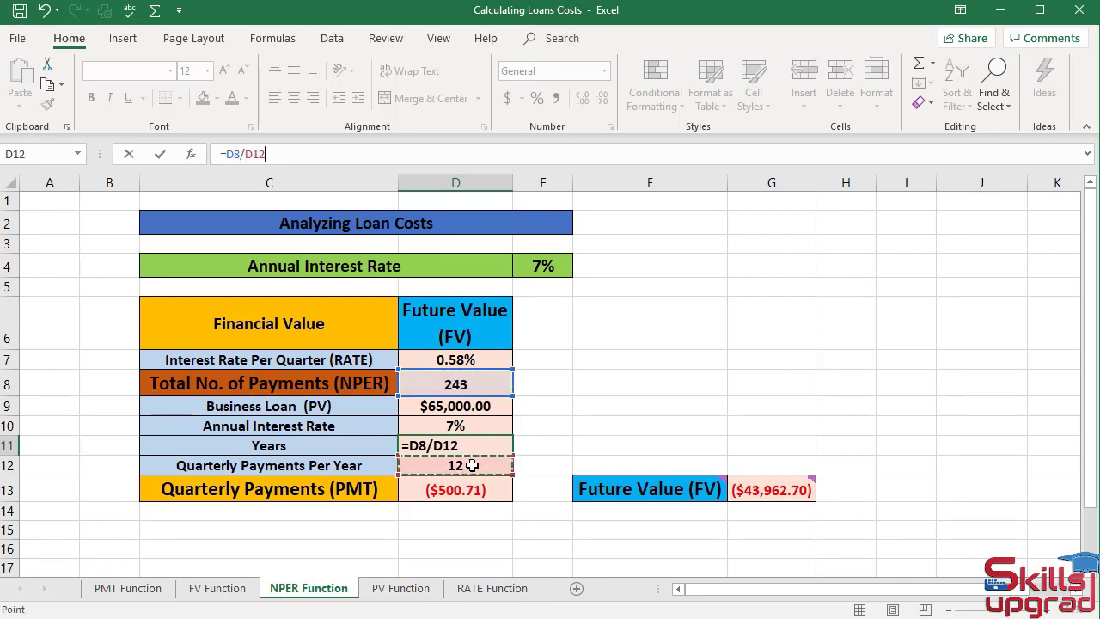
key(Return)
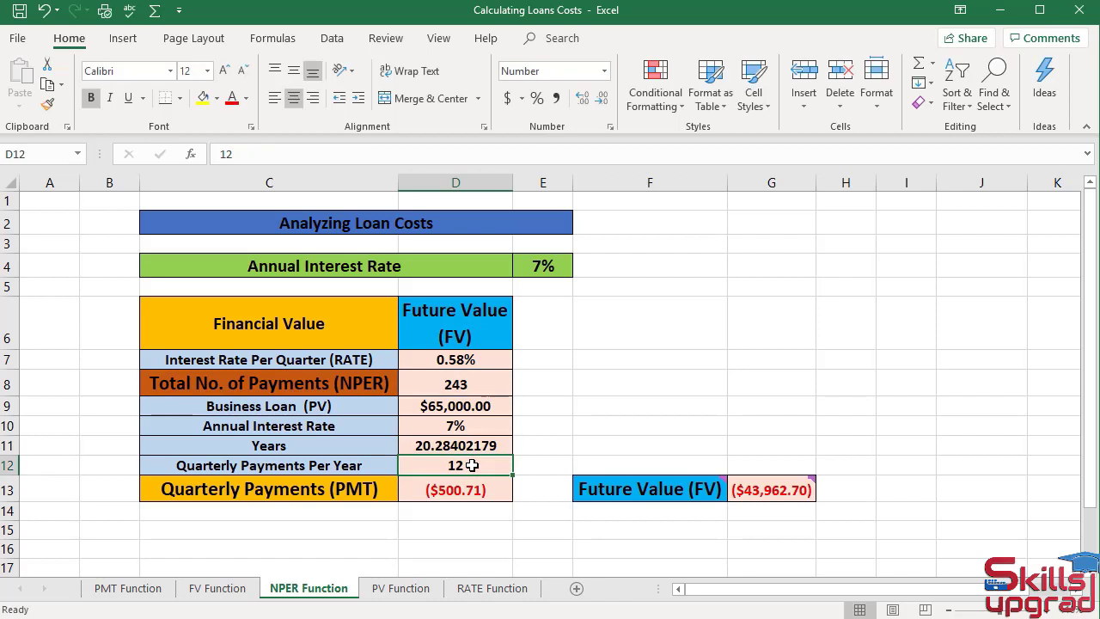
Reduce the decimals of the Years value in D11 until it shows as a whole number.
click(474, 446)
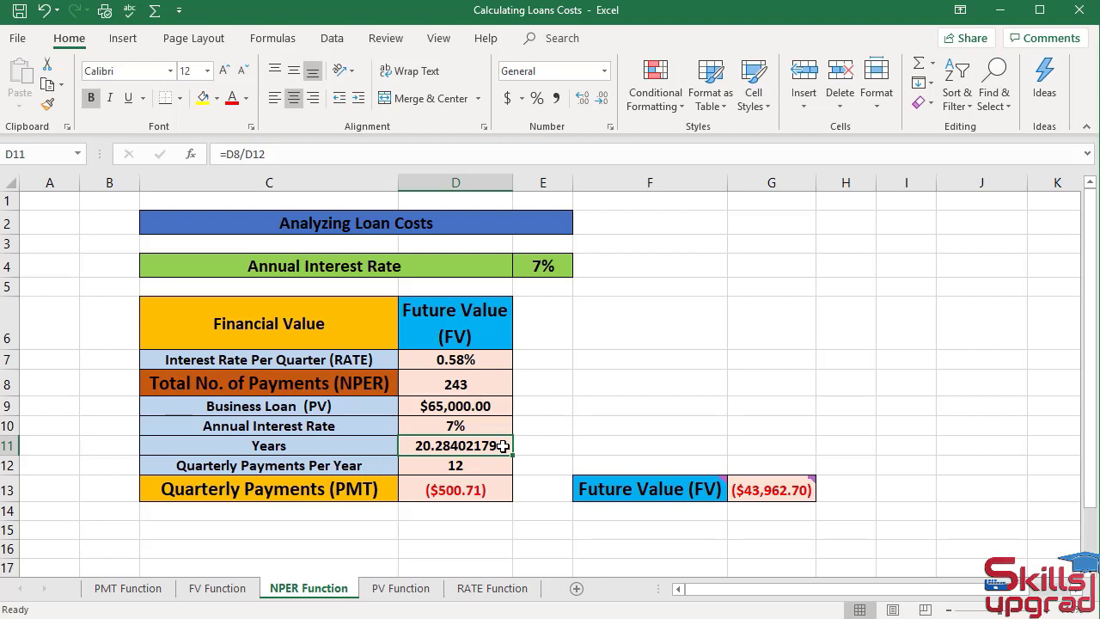
click(600, 100)
click(600, 99)
click(601, 100)
click(600, 99)
click(601, 99)
click(600, 99)
click(601, 99)
click(601, 99)
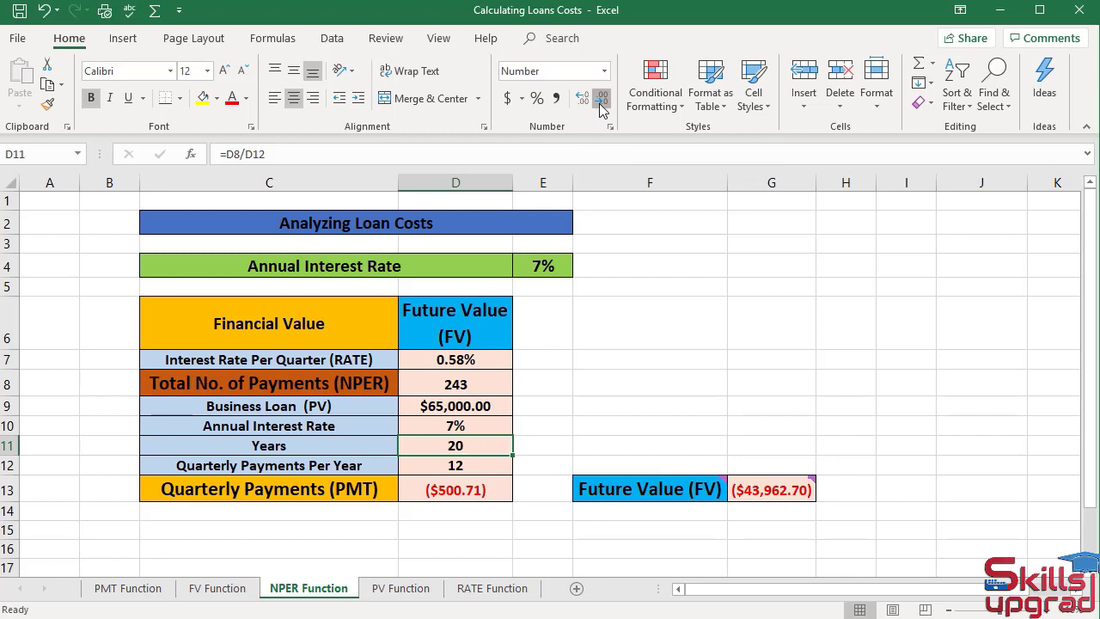